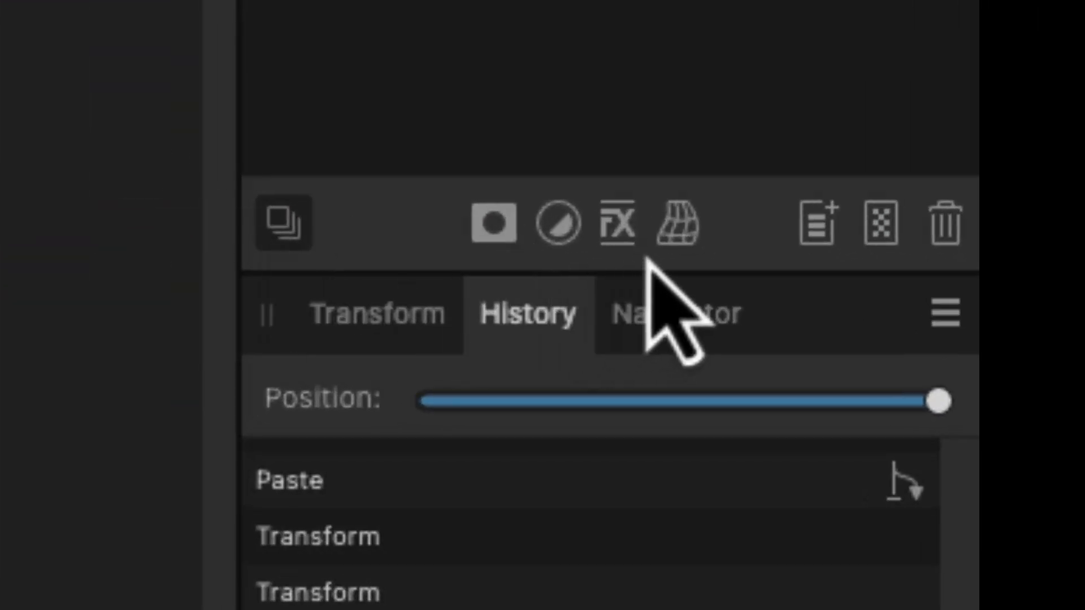
Enable the 3D layer effect on the pink ellipse with an 800 px radius
{"action": "left_click", "coordinate": [621, 242]}
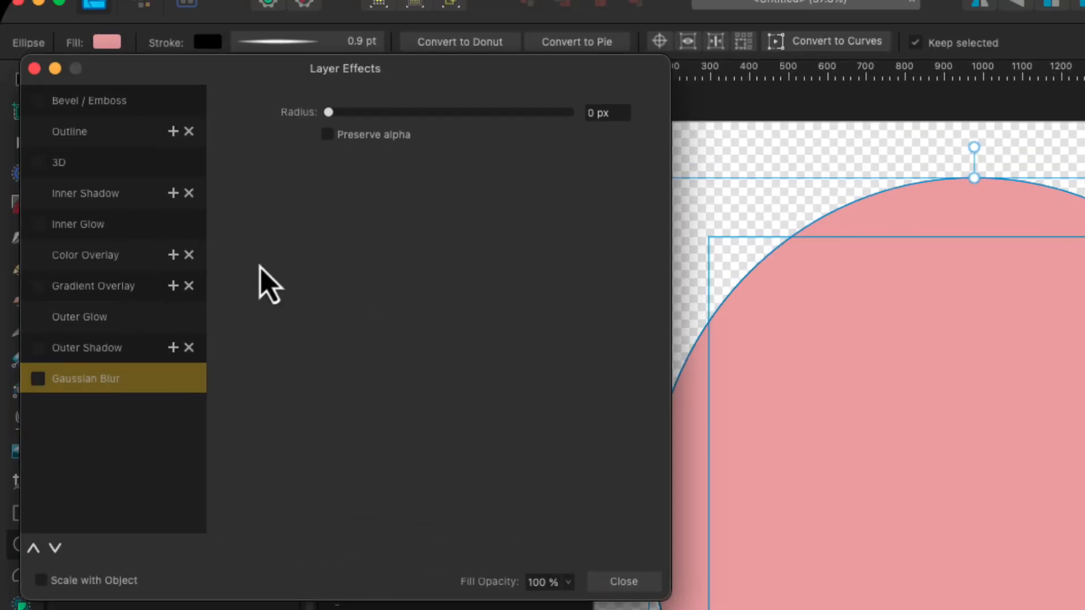
{"action": "left_click", "coordinate": [112, 168]}
{"action": "left_click", "coordinate": [37, 163]}
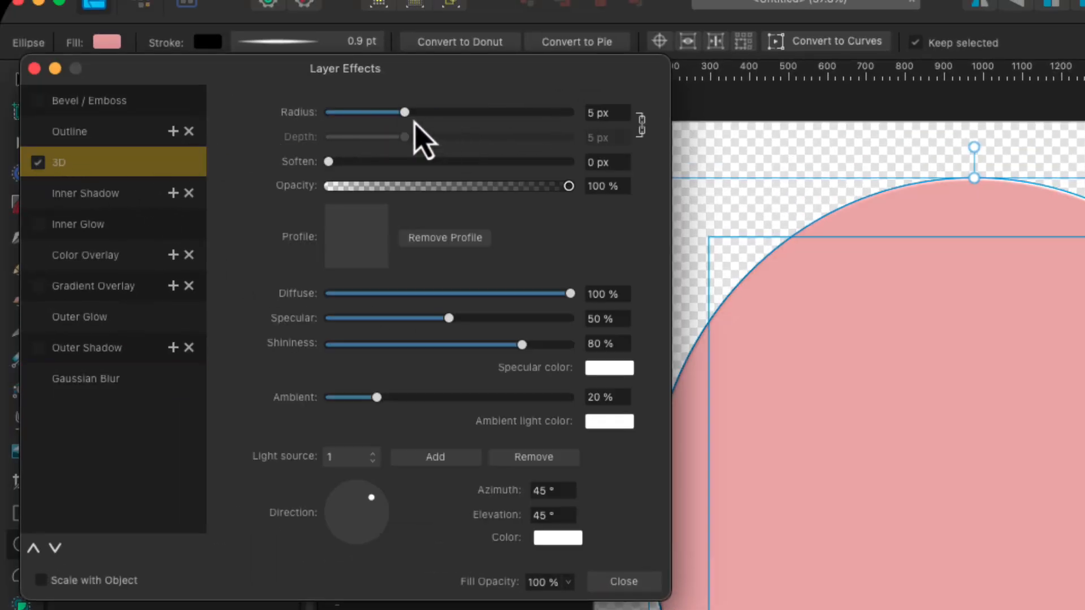
{"action": "left_click_drag", "start_coordinate": [400, 116], "coordinate": [576, 116]}
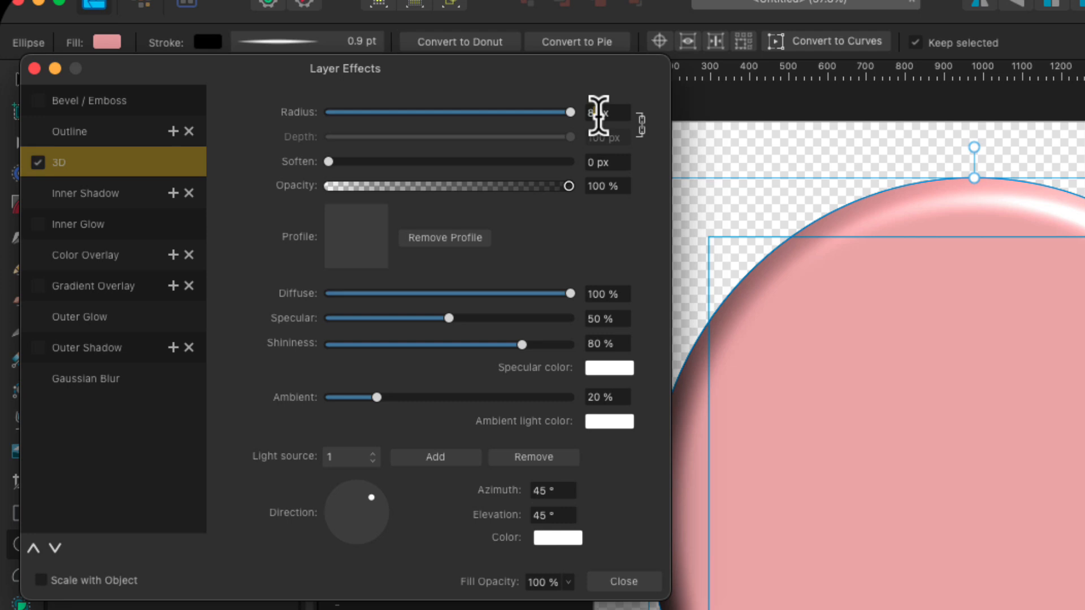
{"action": "key", "text": "Return"}
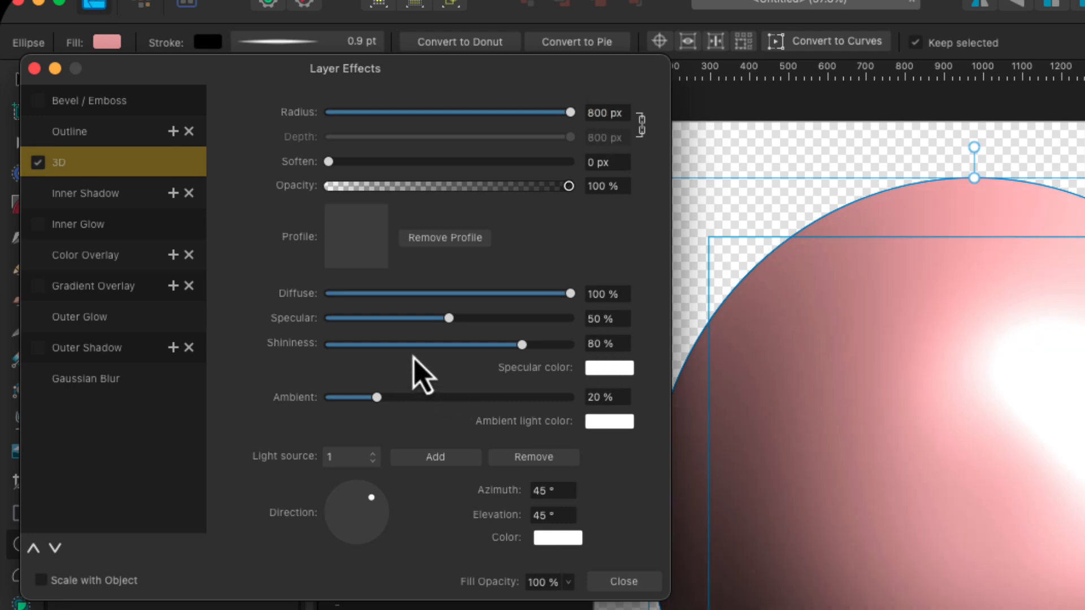
Set the 3D effect's specular to 0% and aim the light at azimuth 61.4° and elevation 59.3°, then close the effects
{"action": "left_click_drag", "start_coordinate": [448, 325], "coordinate": [284, 331]}
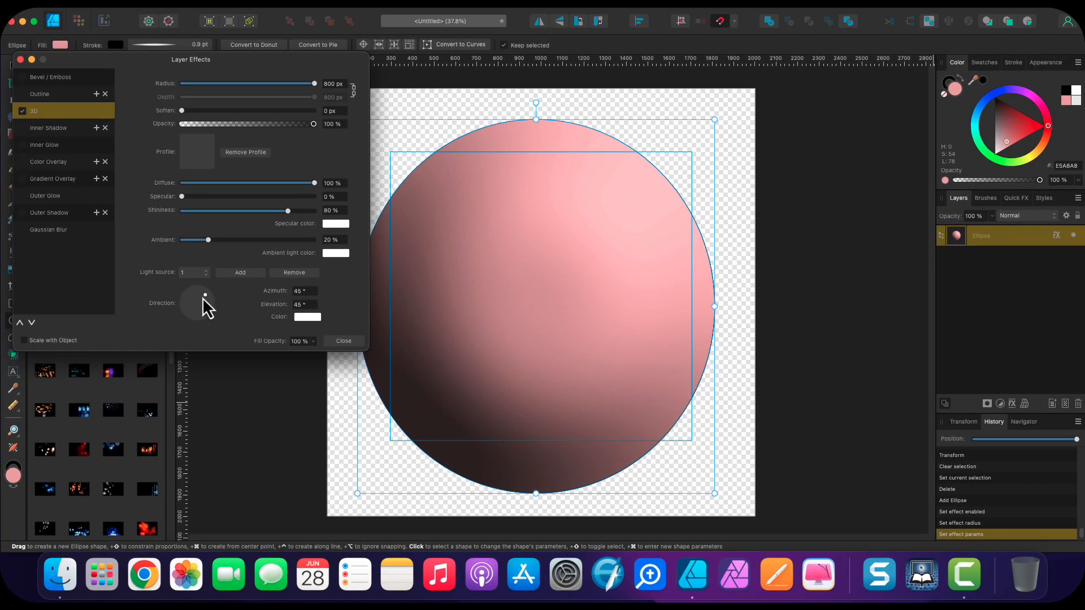
{"action": "left_click_drag", "start_coordinate": [205, 298], "coordinate": [200, 297]}
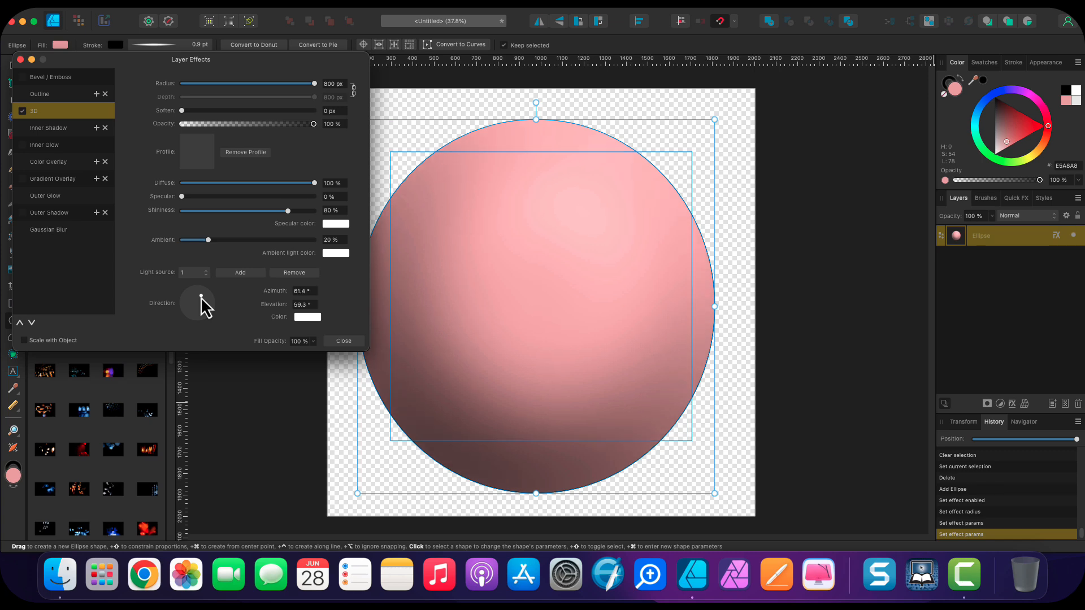
{"action": "left_click", "coordinate": [347, 343]}
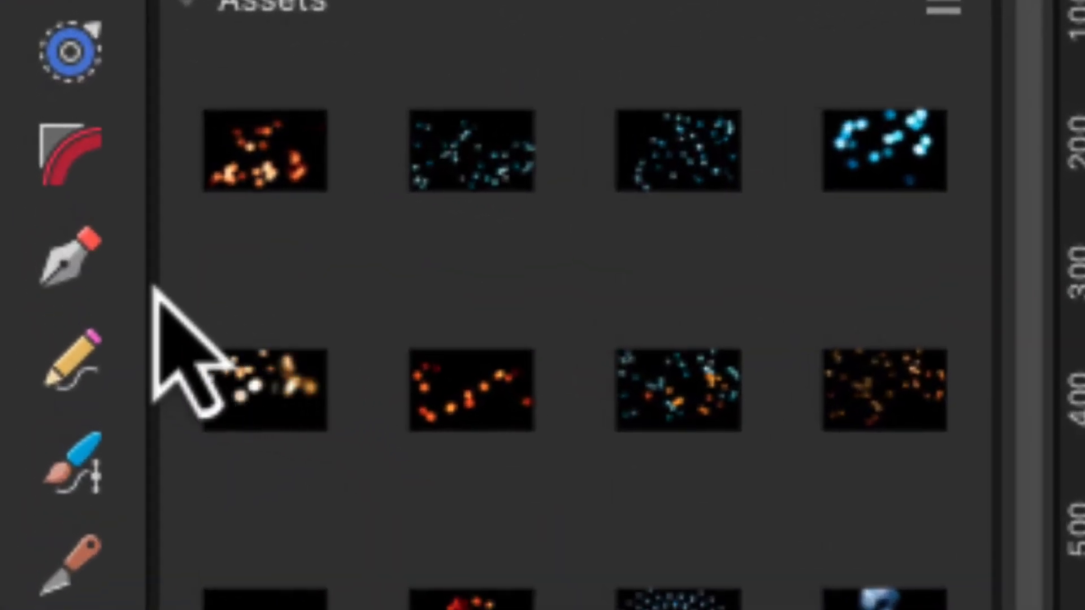
Activate the Pen tool and examine the pressure profile of its 0.9 pt stroke
{"action": "left_click", "coordinate": [72, 266]}
{"action": "left_click", "coordinate": [497, 103]}
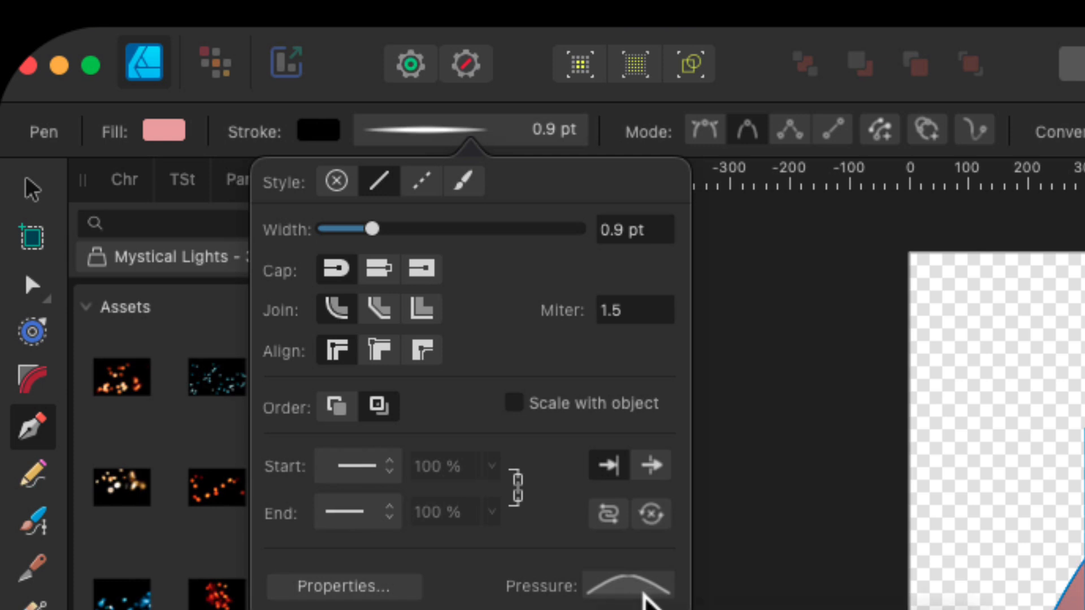
{"action": "left_click", "coordinate": [643, 592]}
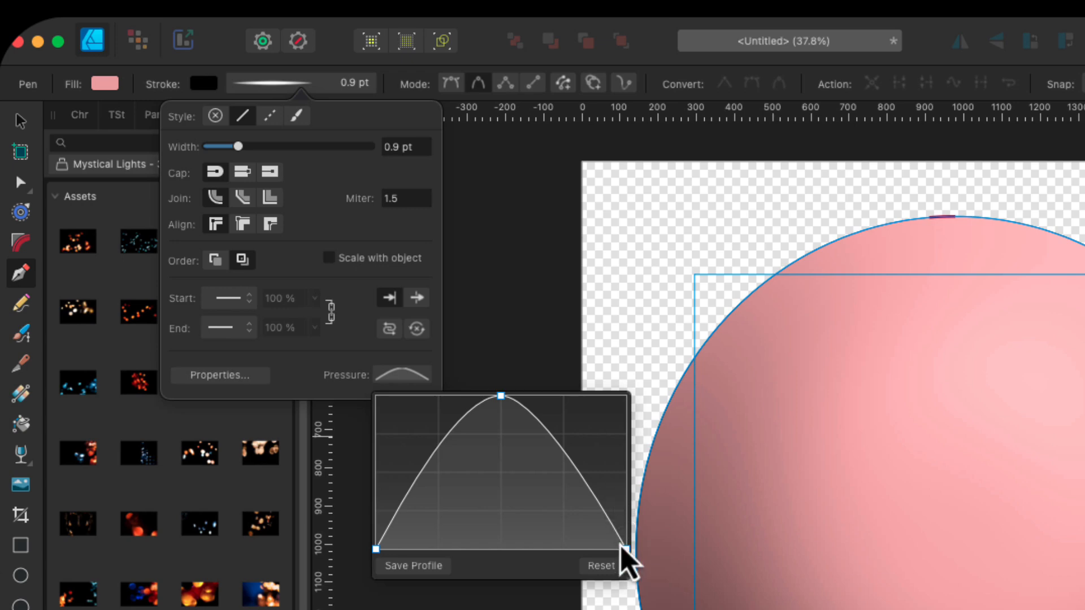
{"action": "left_click", "coordinate": [325, 351]}
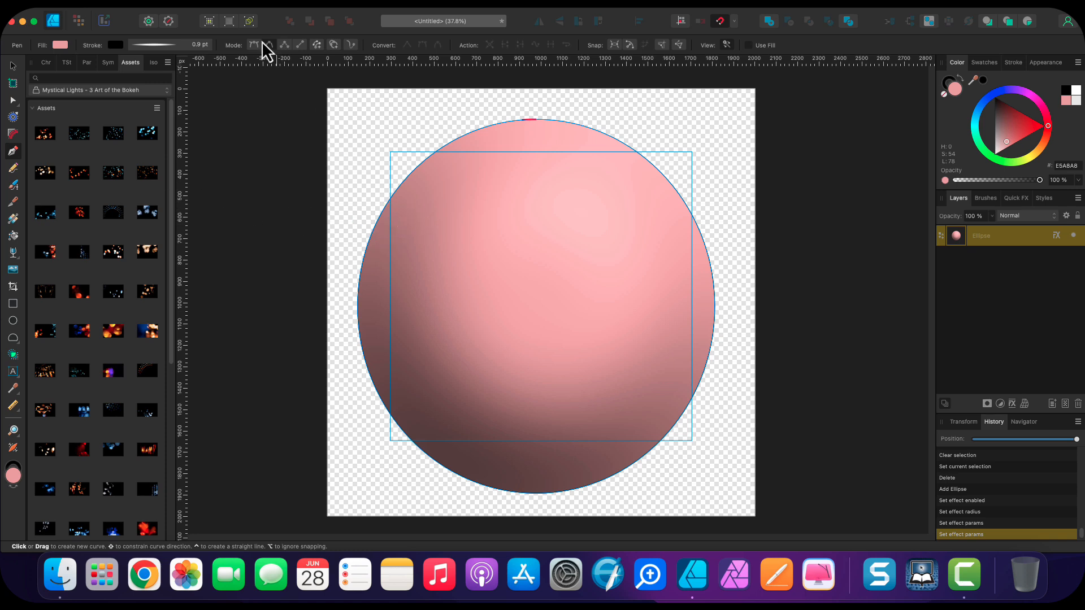
Draw a smooth, sagging five-node curve across the upper part of the sphere and finish it as an open path
{"action": "left_click", "coordinate": [415, 201]}
{"action": "left_click", "coordinate": [488, 243]}
{"action": "left_click", "coordinate": [556, 245]}
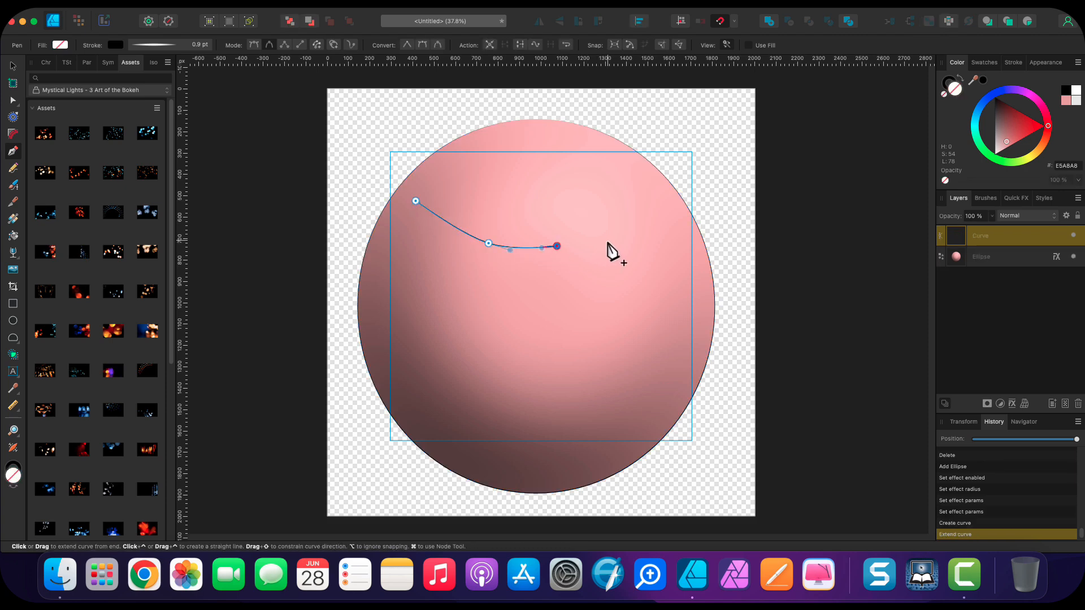
{"action": "left_click", "coordinate": [608, 239]}
{"action": "left_click", "coordinate": [649, 217]}
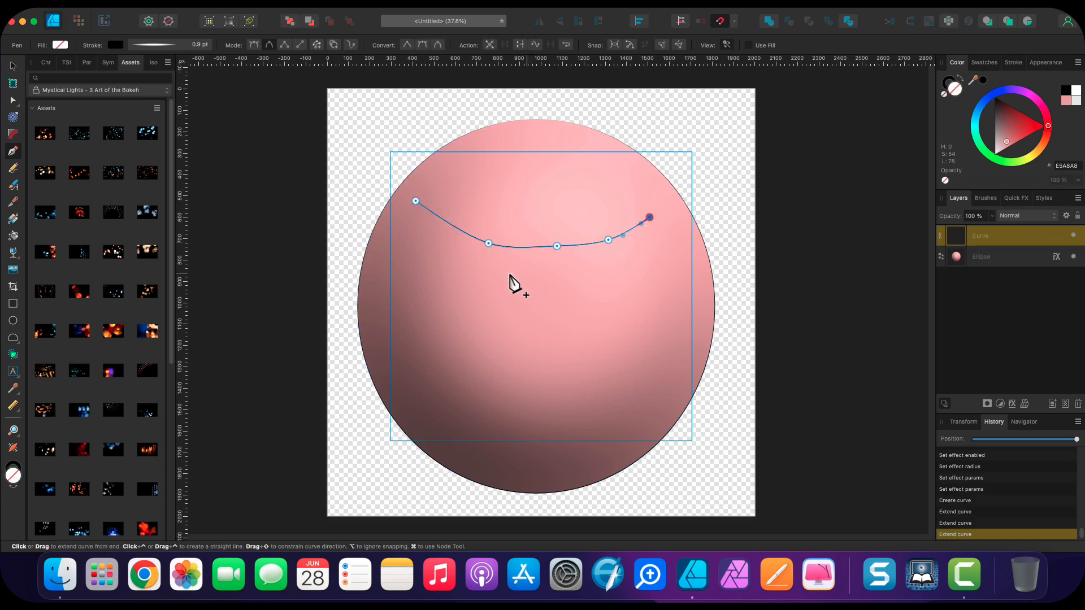
{"action": "left_click", "coordinate": [422, 246]}
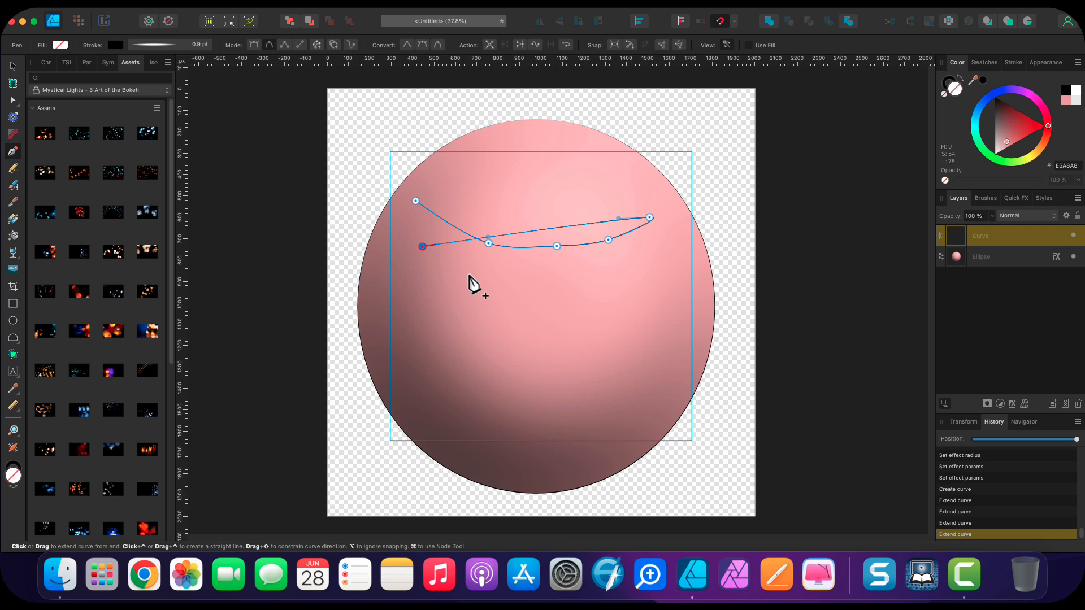
{"action": "key", "text": "super+z"}
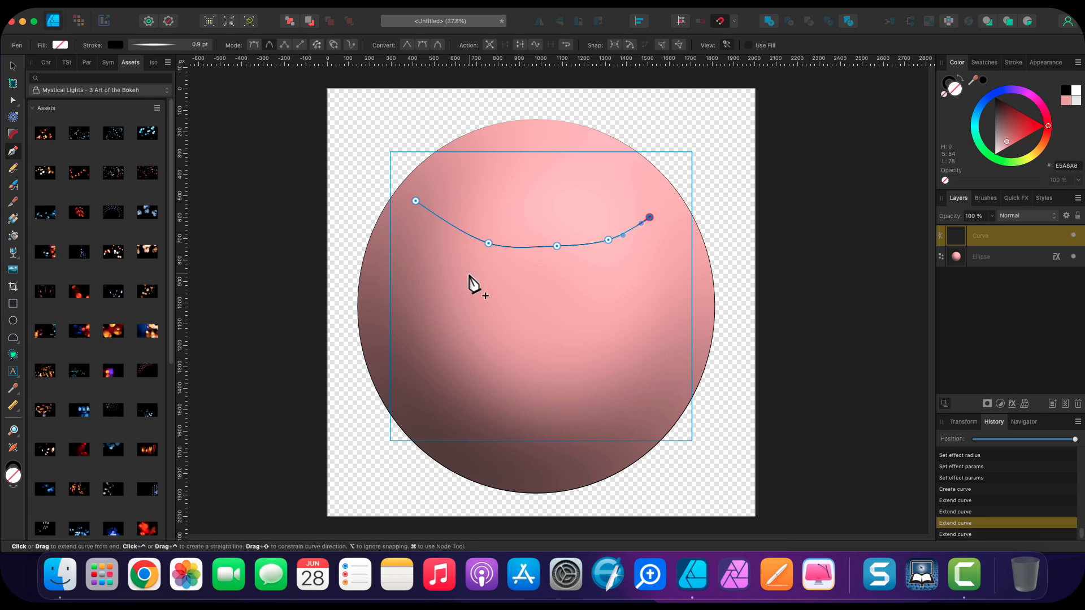
{"action": "left_click", "coordinate": [650, 218]}
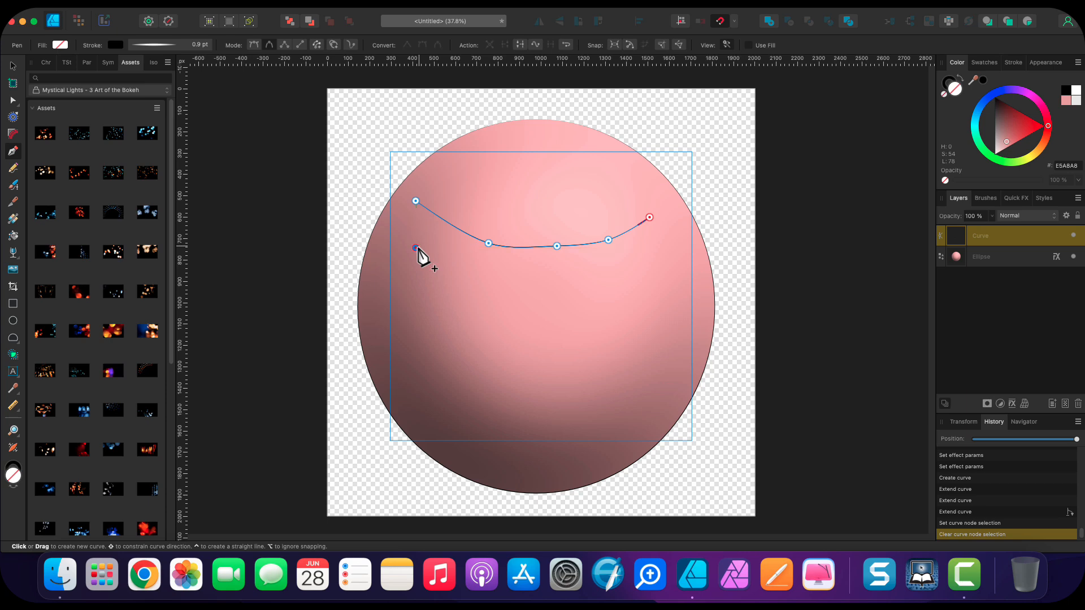
Draw a short three-node curve beneath the left end of the upper curve and finish the path
{"action": "left_click_drag", "start_coordinate": [417, 249], "coordinate": [446, 276]}
{"action": "left_click", "coordinate": [488, 277]}
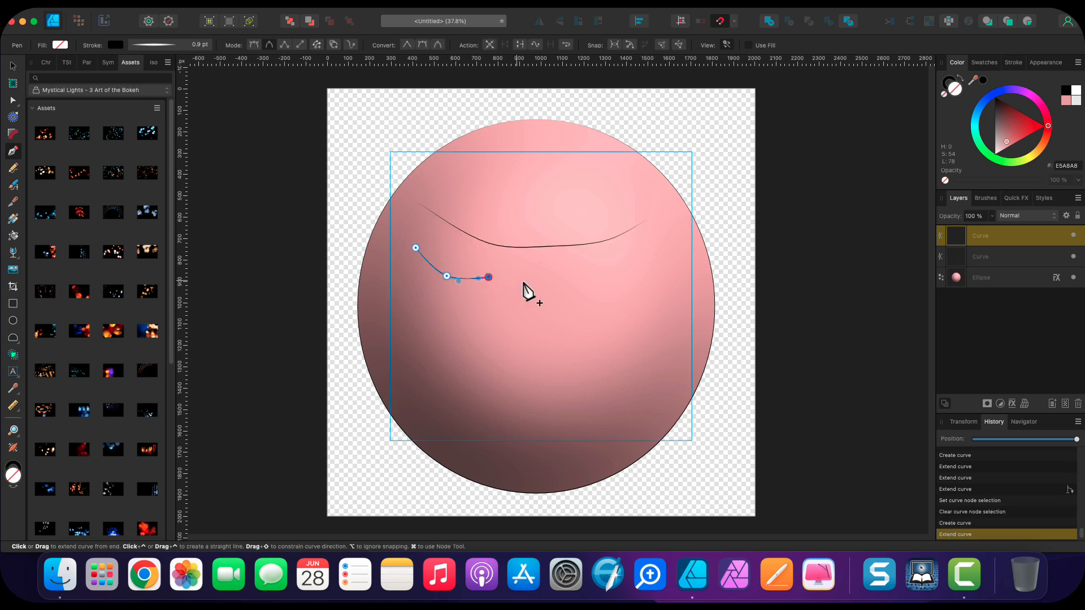
{"action": "left_click", "coordinate": [489, 276]}
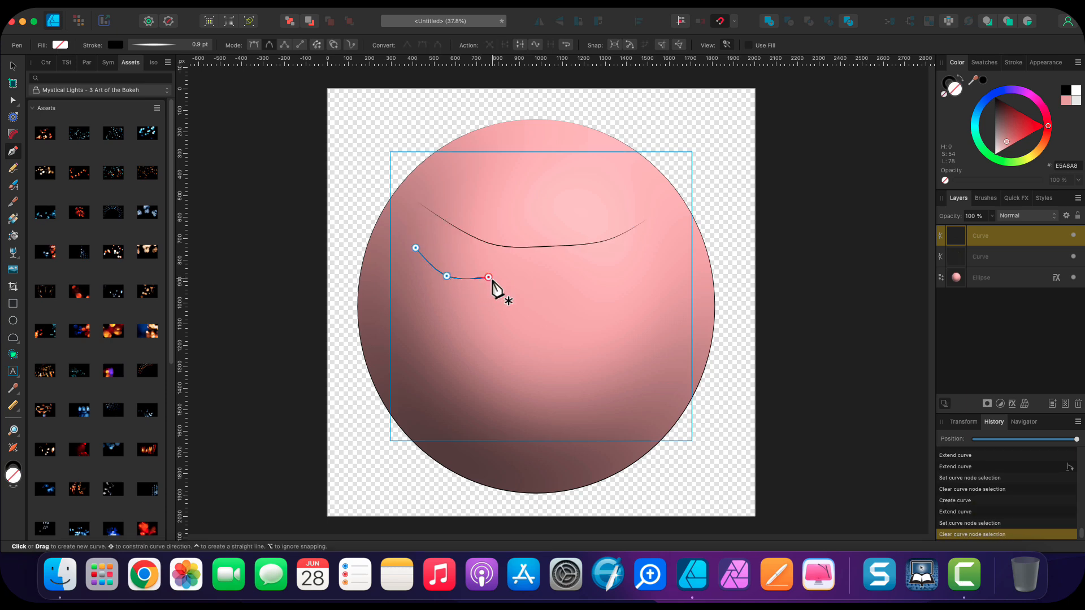
Draw a four-node curve beneath the right half of the upper curve, rising toward its right end, and end the path
{"action": "left_click", "coordinate": [520, 278]}
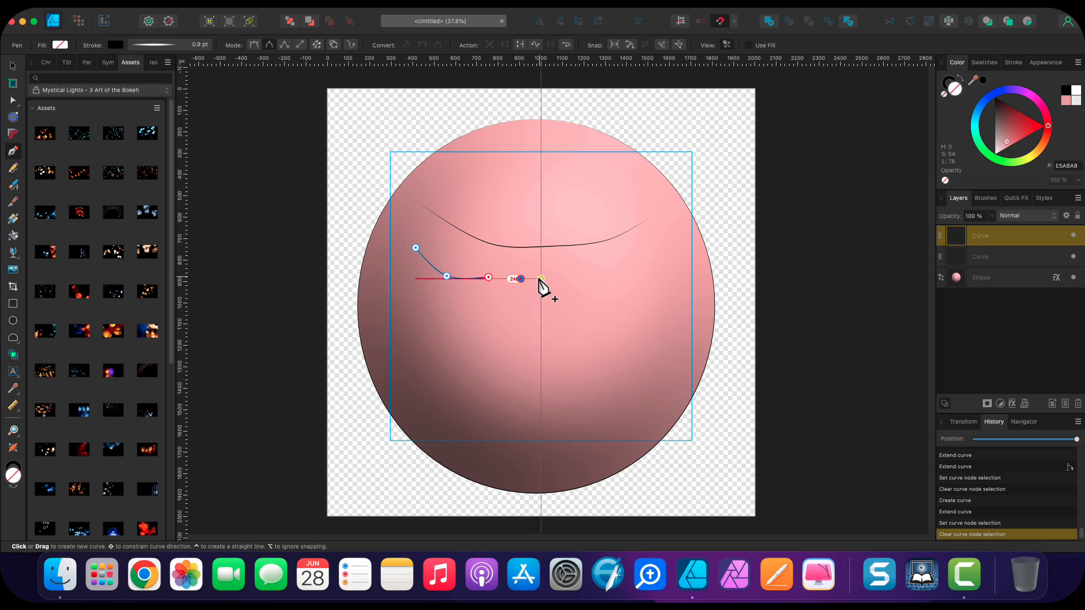
{"action": "left_click", "coordinate": [576, 271]}
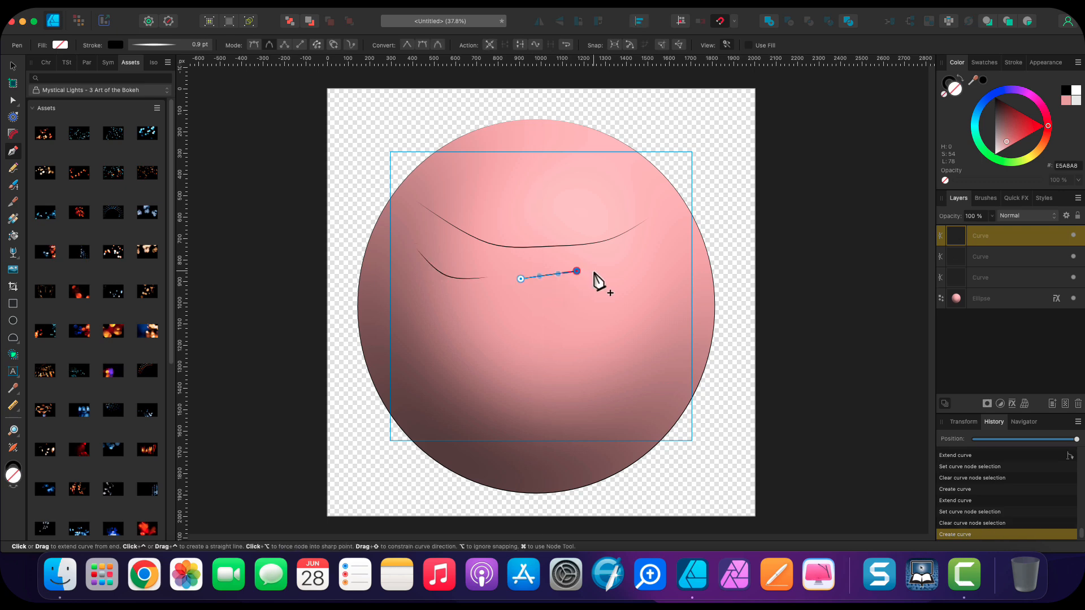
{"action": "left_click", "coordinate": [634, 264]}
{"action": "left_click", "coordinate": [649, 243]}
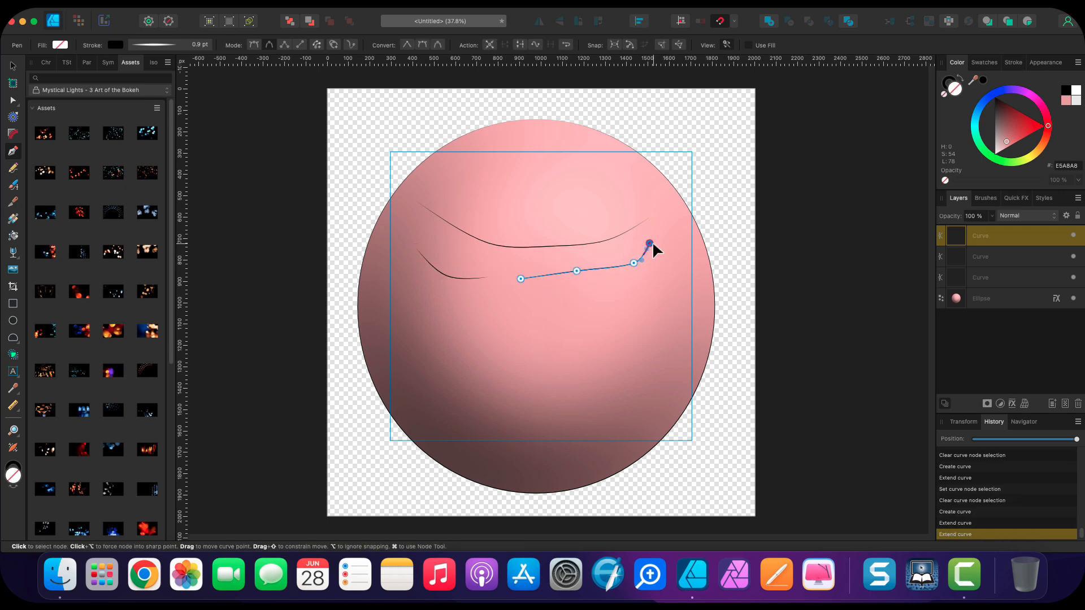
{"action": "key", "text": "Escape"}
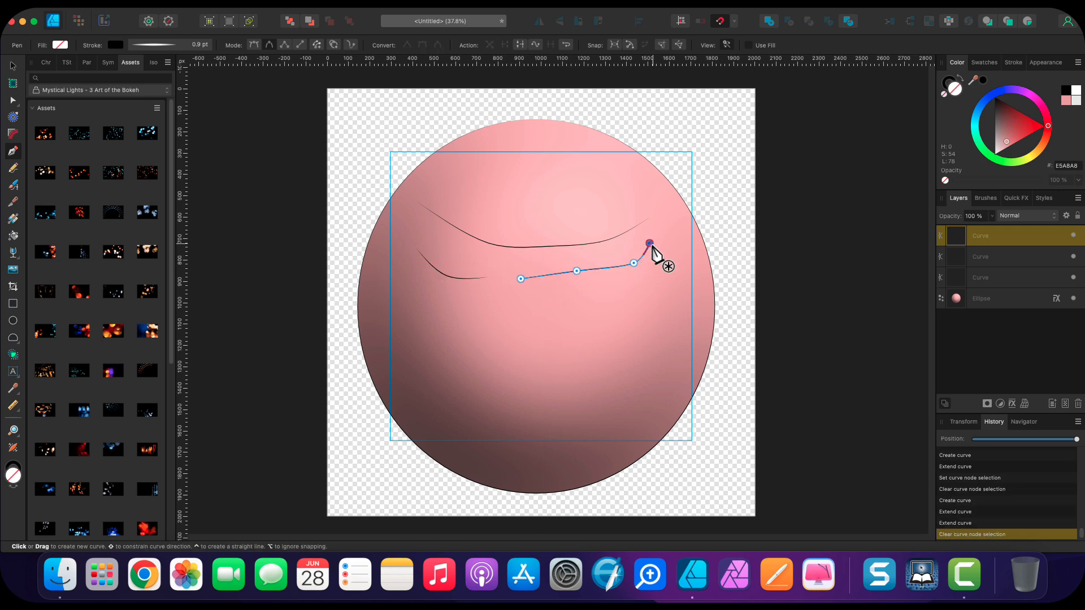
Draw a long, sagging five-node curve across the middle of the sphere, below the two shorter curves
{"action": "left_click", "coordinate": [416, 307]}
{"action": "left_click", "coordinate": [479, 326]}
{"action": "left_click", "coordinate": [541, 326]}
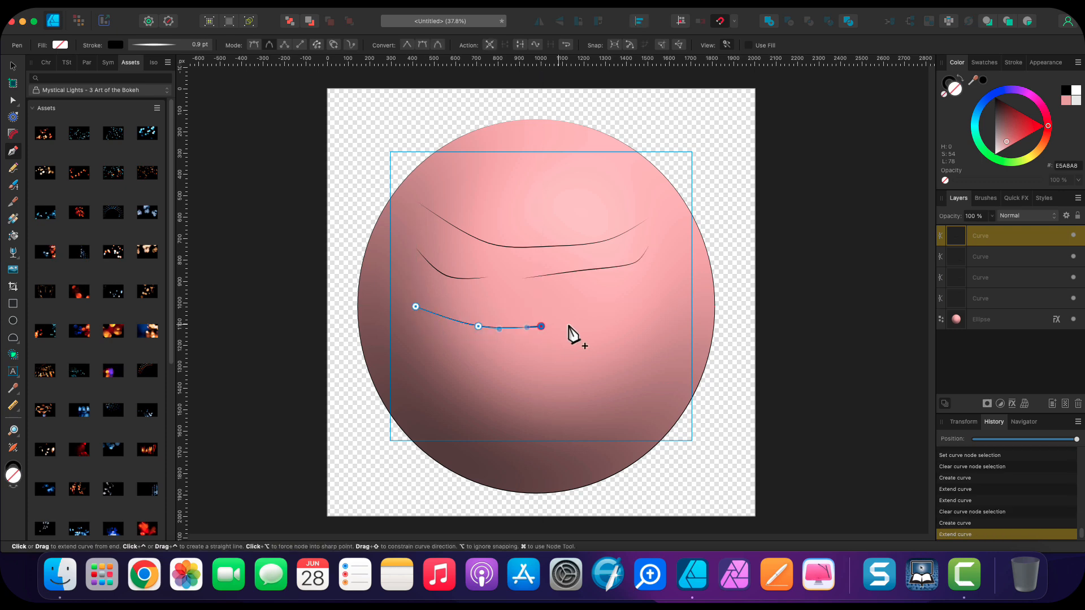
{"action": "left_click", "coordinate": [590, 318]}
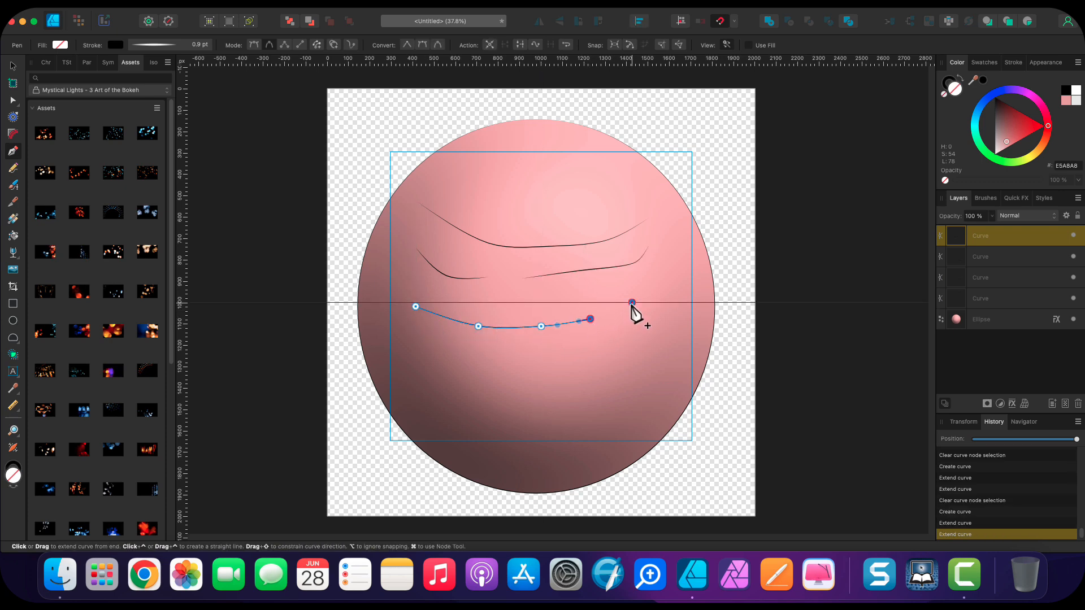
{"action": "left_click", "coordinate": [631, 302]}
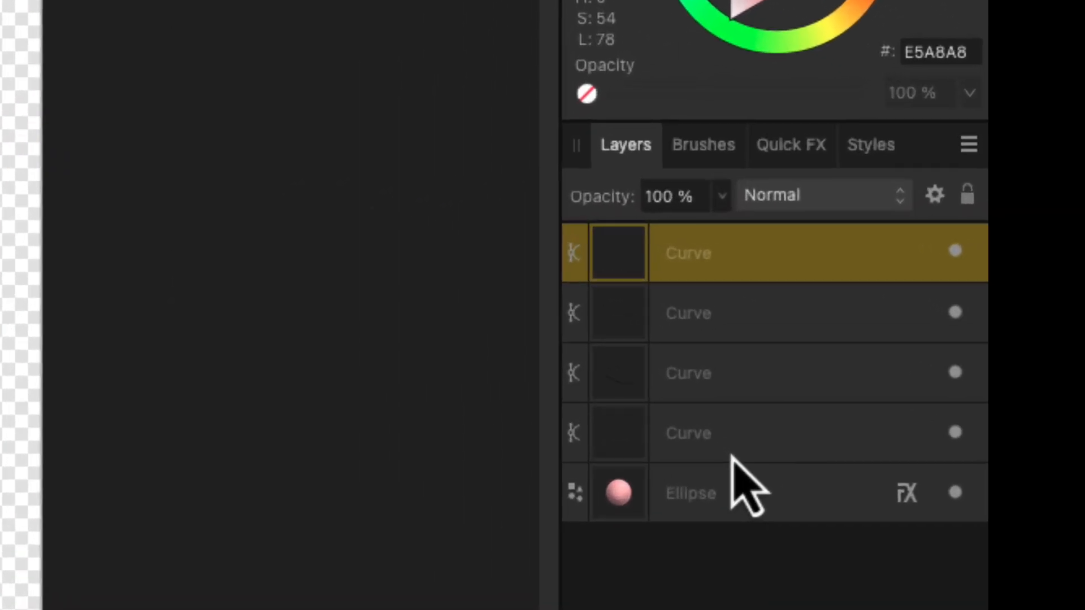
Select all four curves and give them a Pillow Bevel / Emboss effect with a 24 px radius
{"action": "left_click", "coordinate": [733, 457], "text": "shift"}
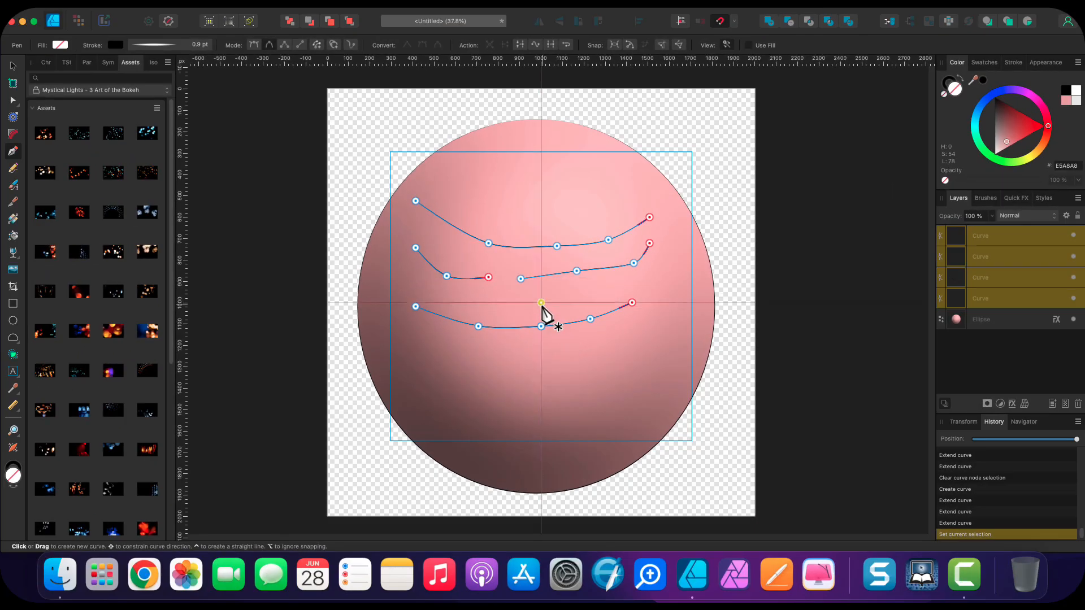
{"action": "scroll", "coordinate": [542, 311], "scroll_direction": "up", "scroll_amount": 5}
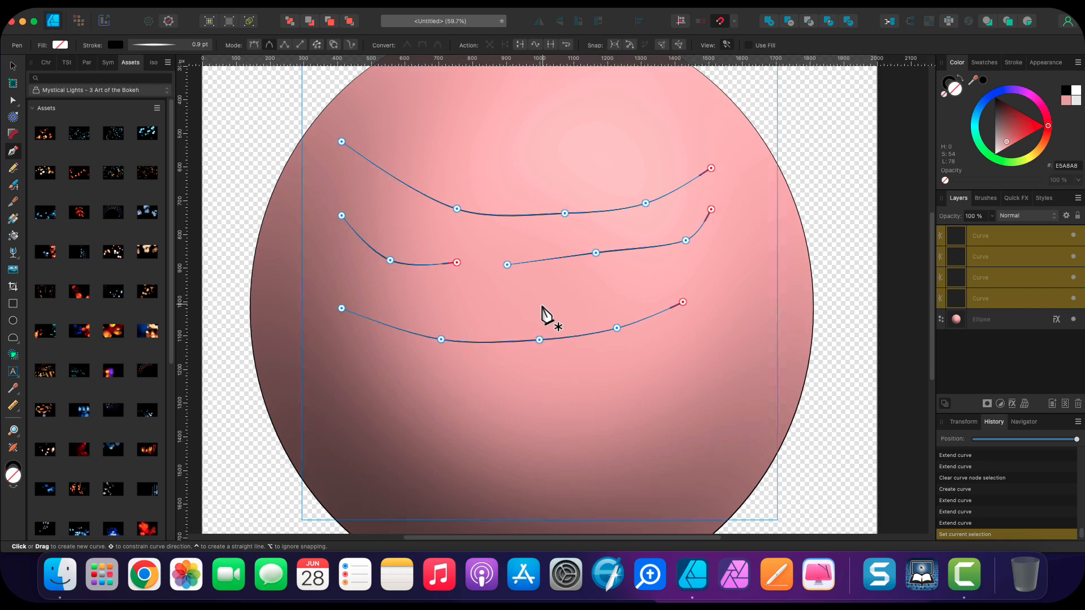
{"action": "scroll", "coordinate": [541, 308], "scroll_direction": "up", "scroll_amount": 2}
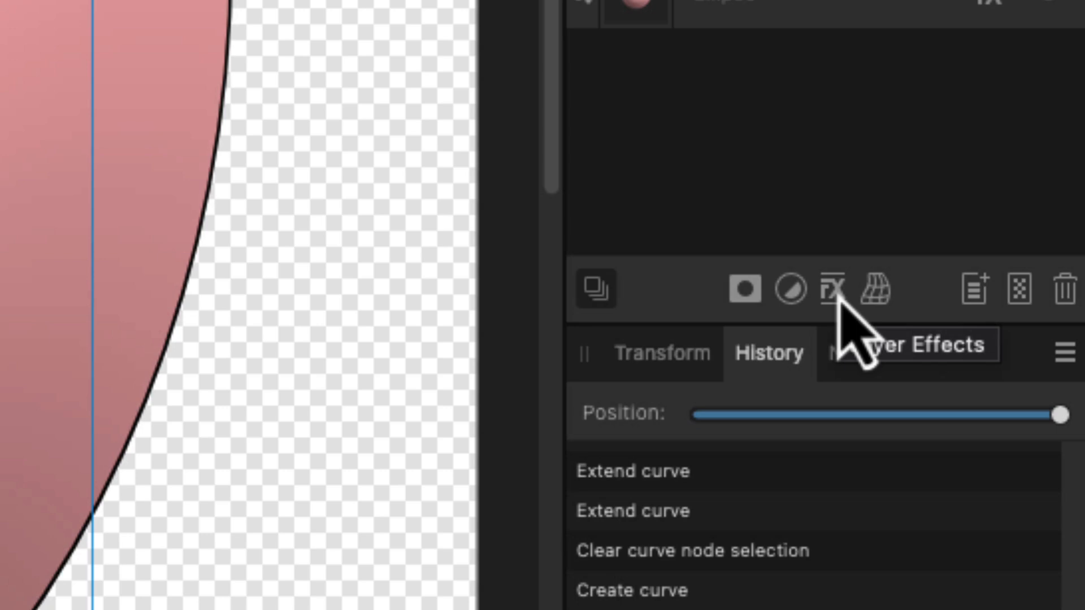
{"action": "left_click", "coordinate": [835, 291]}
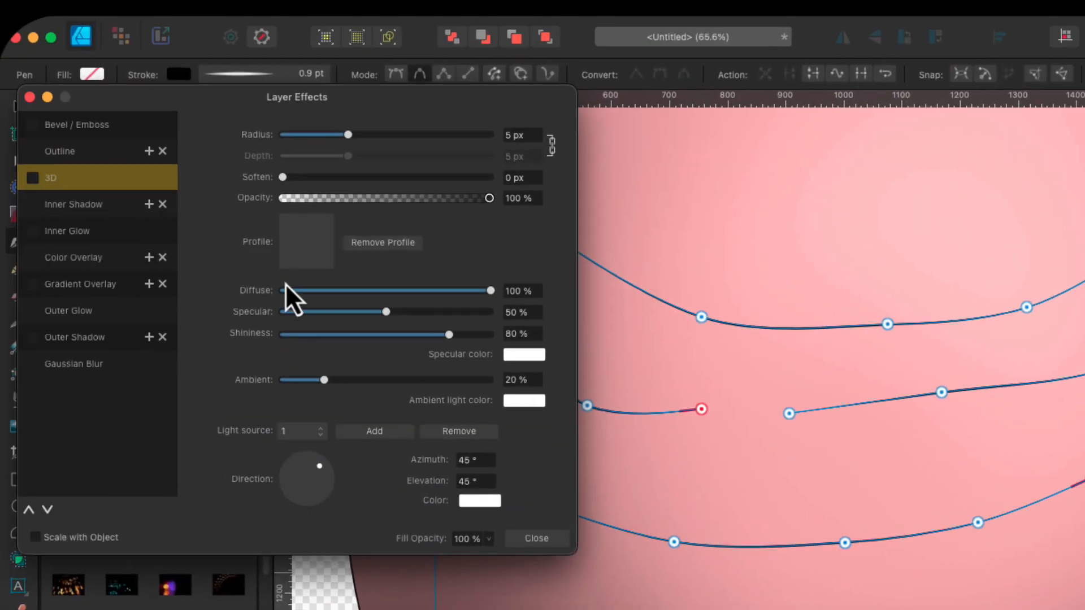
{"action": "left_click", "coordinate": [64, 123]}
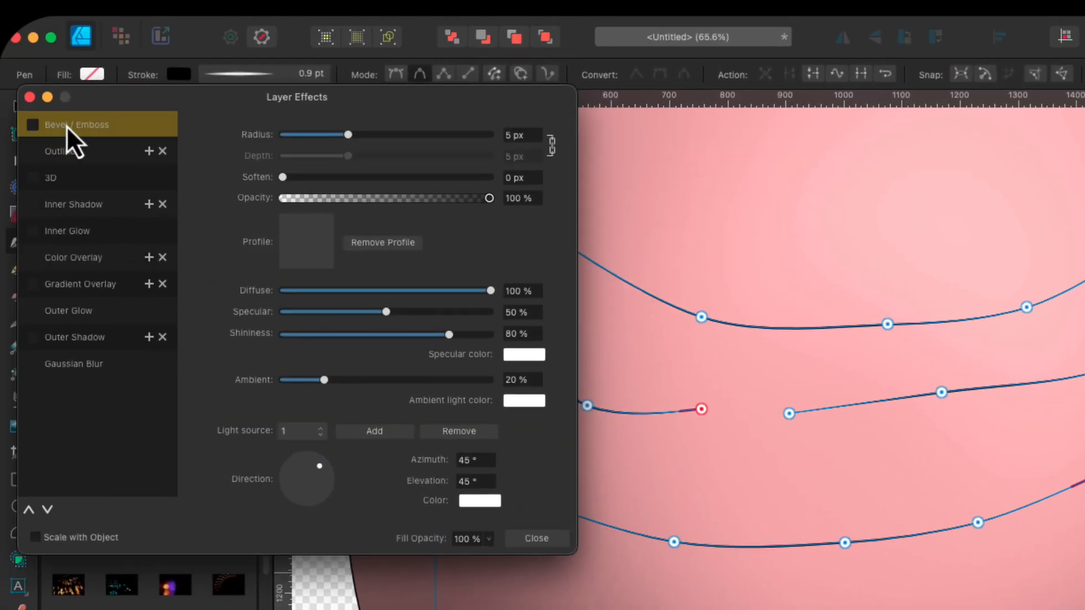
{"action": "left_click", "coordinate": [32, 125]}
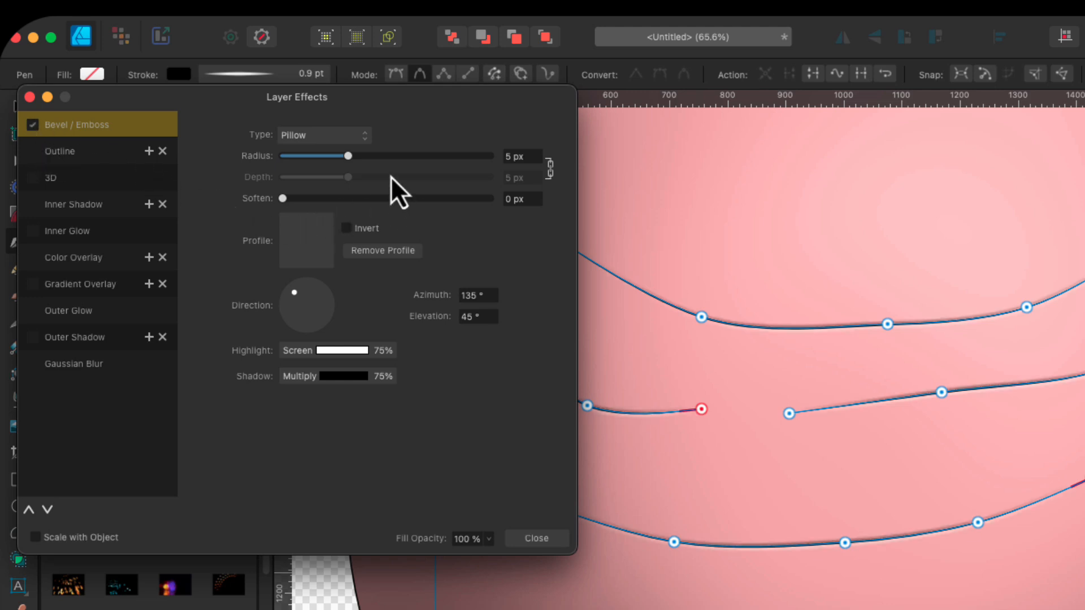
{"action": "left_click_drag", "start_coordinate": [348, 158], "coordinate": [405, 161]}
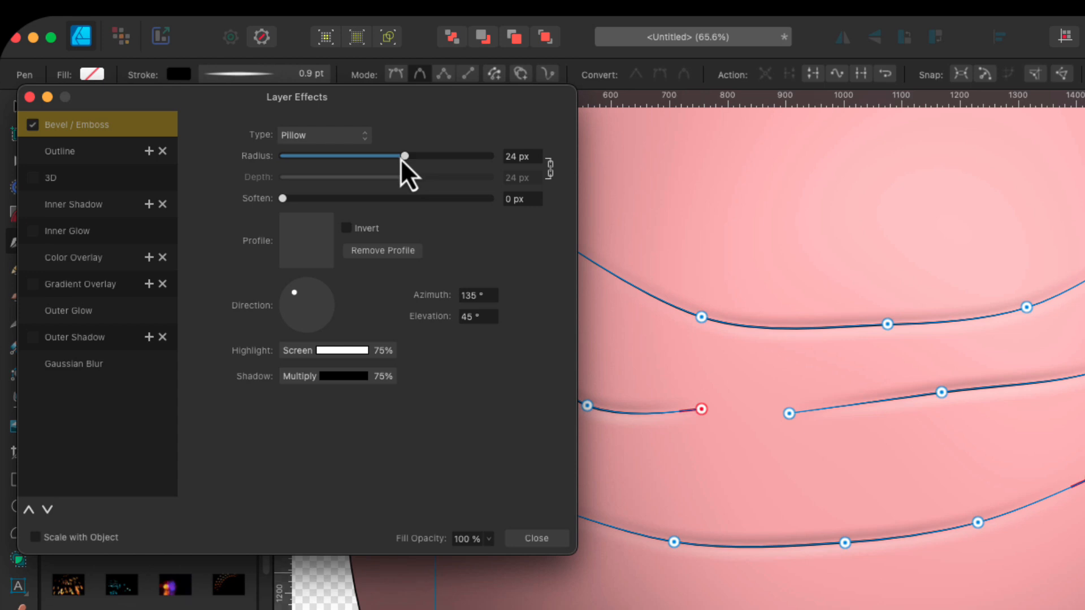
Add a 2.7 px Gaussian Blur to the four curves, close the layer effects and switch to the Move tool
{"action": "left_click", "coordinate": [56, 371]}
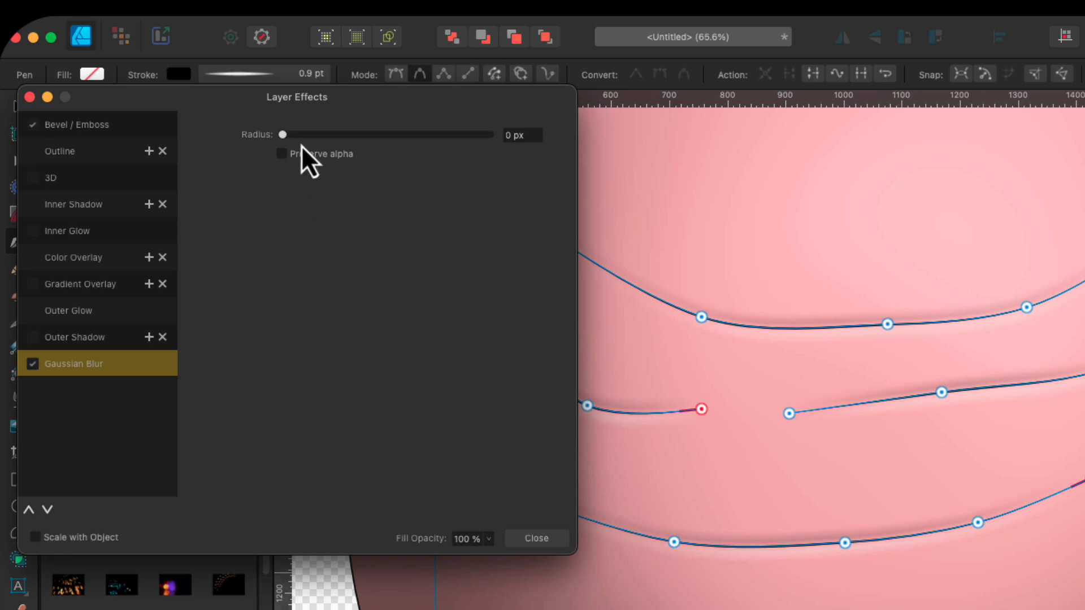
{"action": "mouse_move", "coordinate": [283, 136]}
{"action": "left_mouse_down"}
{"action": "mouse_move", "coordinate": [355, 137]}
{"action": "mouse_move", "coordinate": [339, 133]}
{"action": "left_mouse_up"}
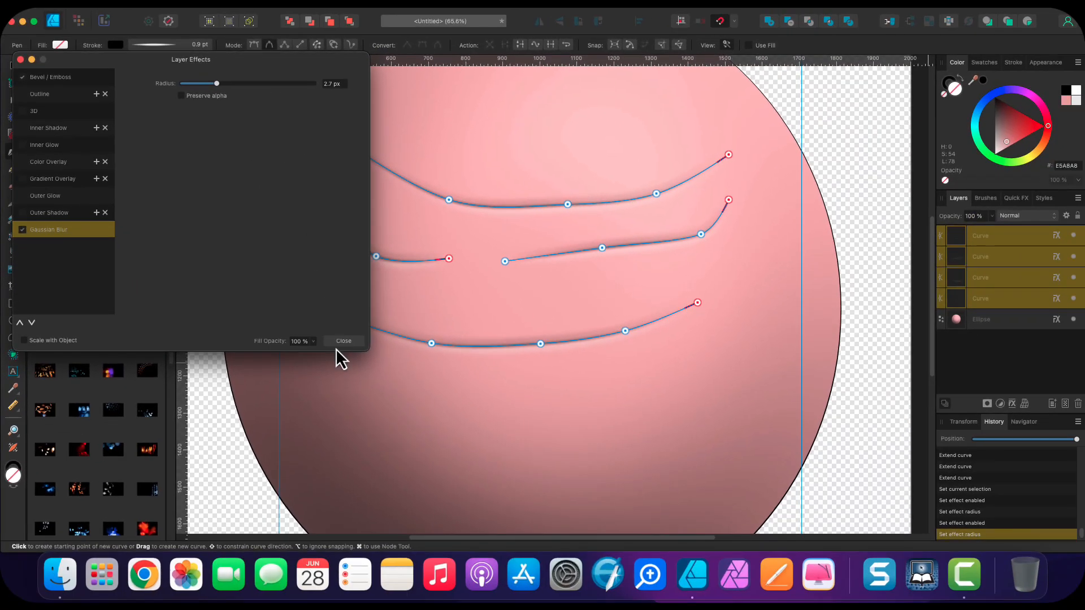
{"action": "left_click", "coordinate": [336, 344]}
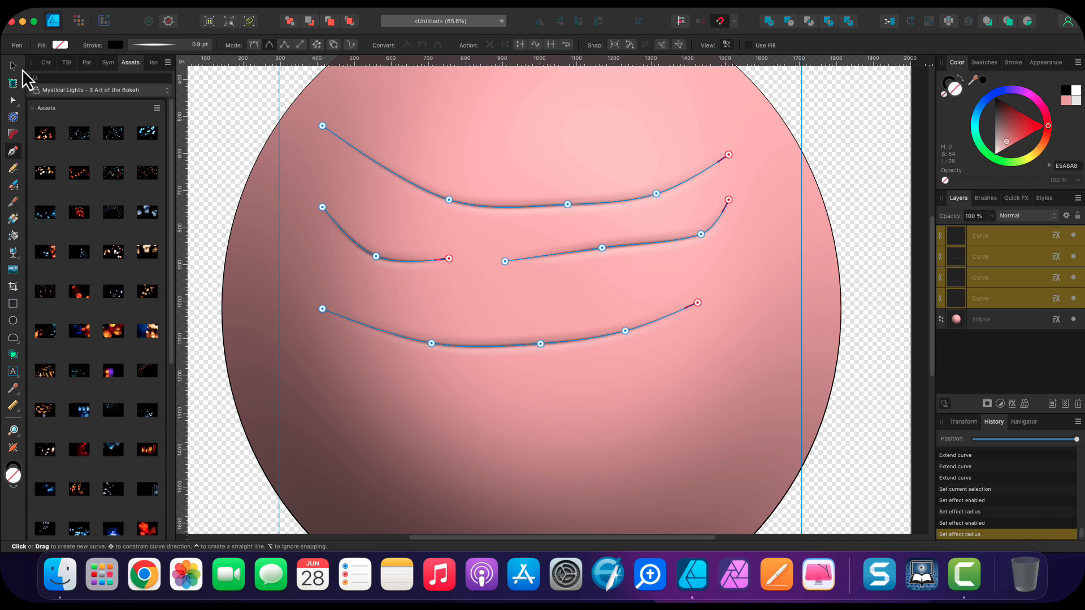
{"action": "left_click", "coordinate": [13, 67]}
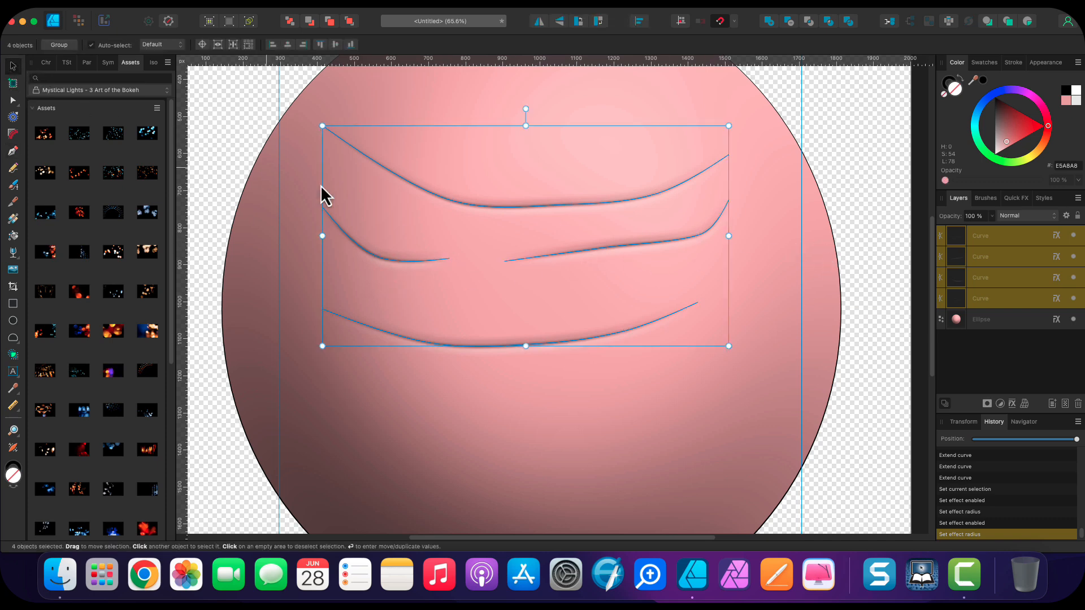
Try the Lighten blend mode on all four crease curves and deselect them to view the effect
{"action": "left_click", "coordinate": [874, 322]}
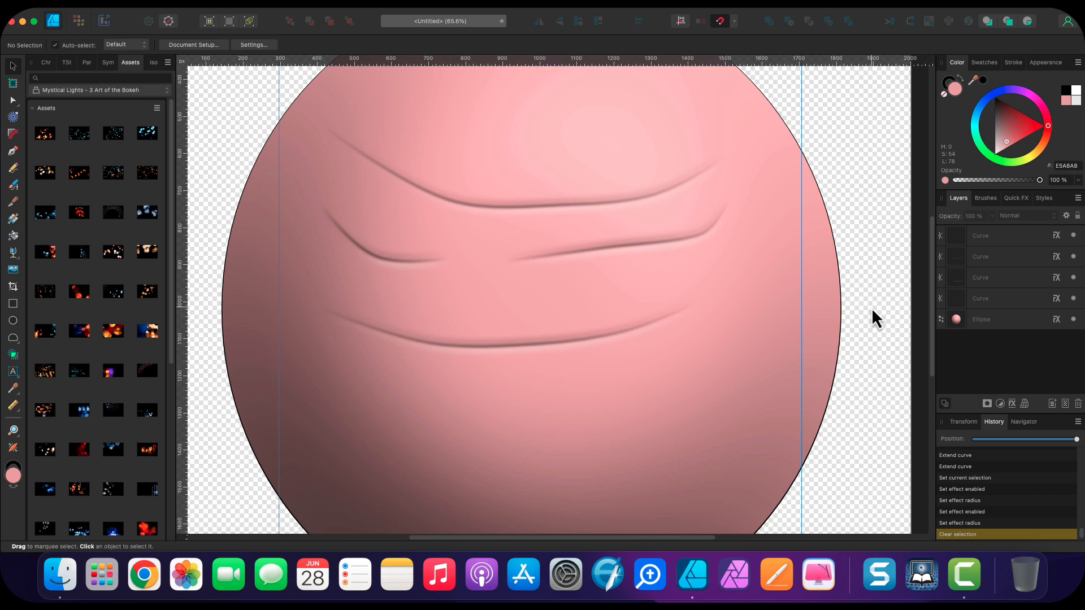
{"action": "left_click", "coordinate": [995, 297]}
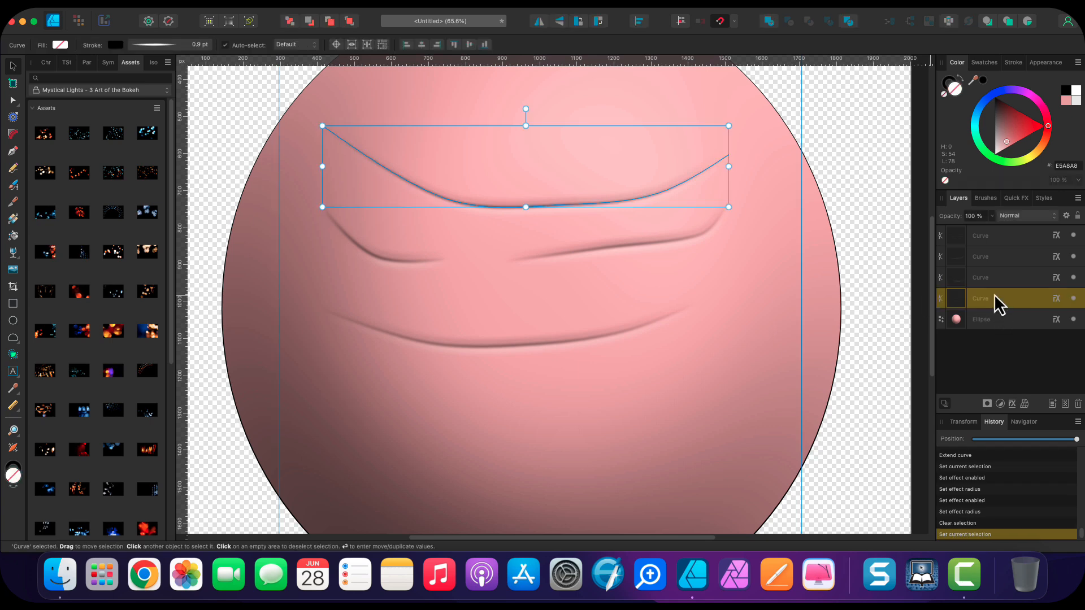
{"action": "left_click", "coordinate": [998, 238], "text": "shift"}
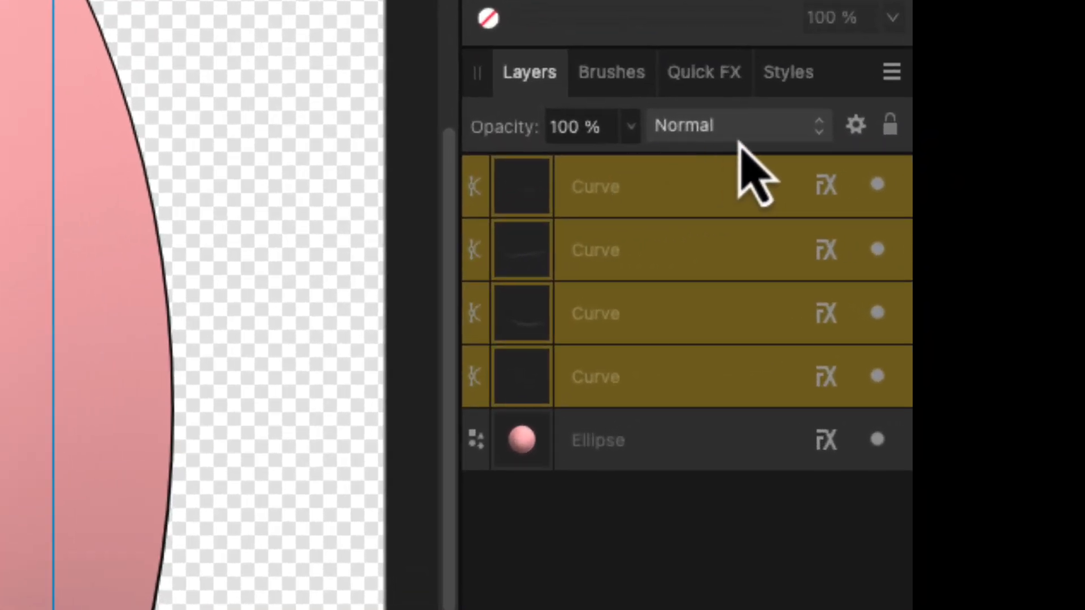
{"action": "left_click", "coordinate": [738, 136]}
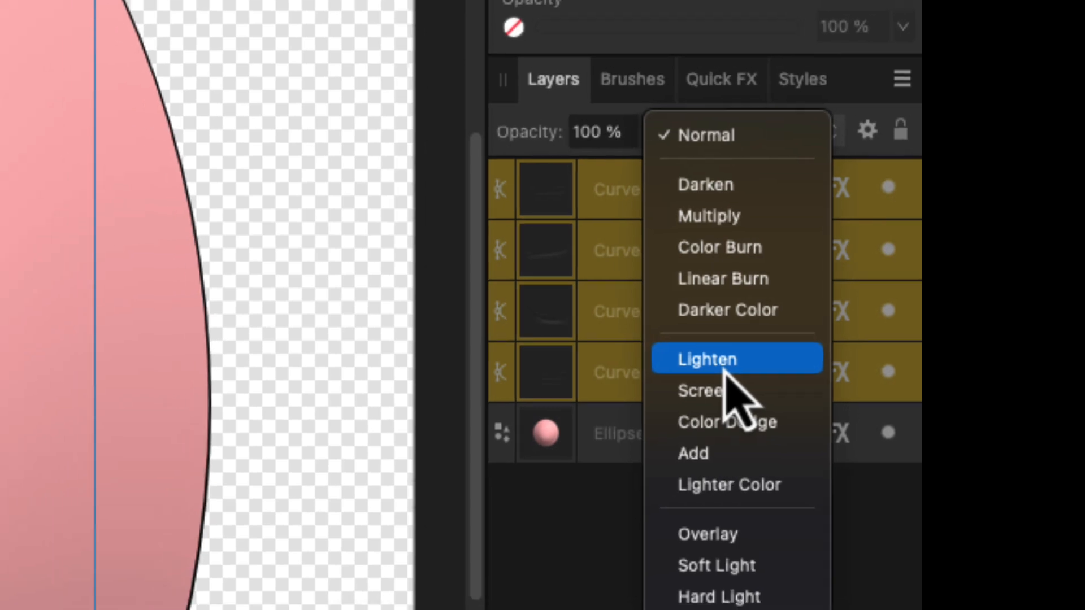
{"action": "left_click", "coordinate": [725, 366]}
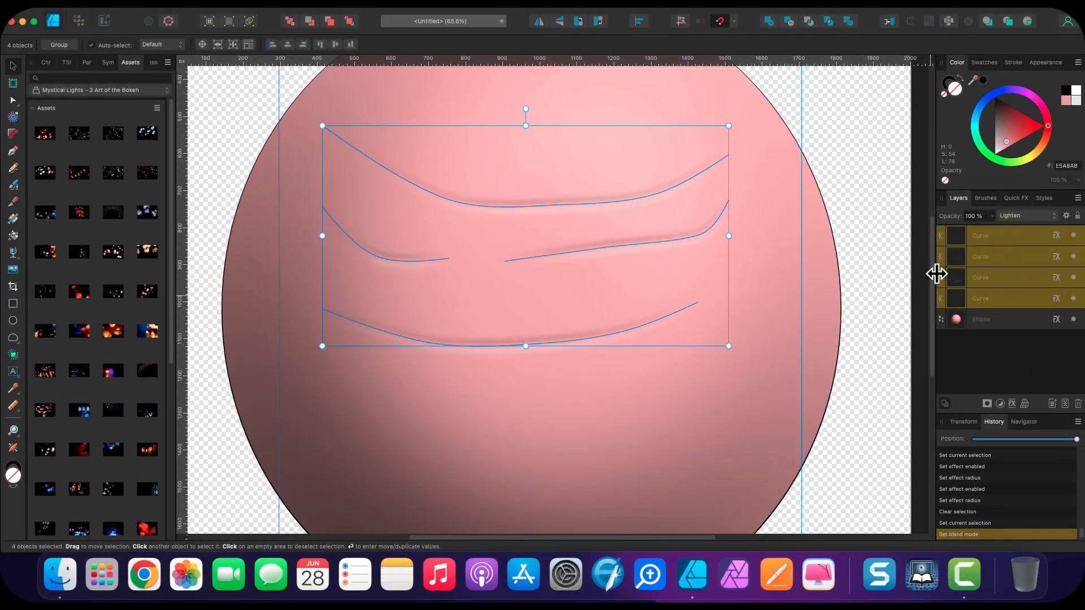
{"action": "left_click", "coordinate": [873, 272]}
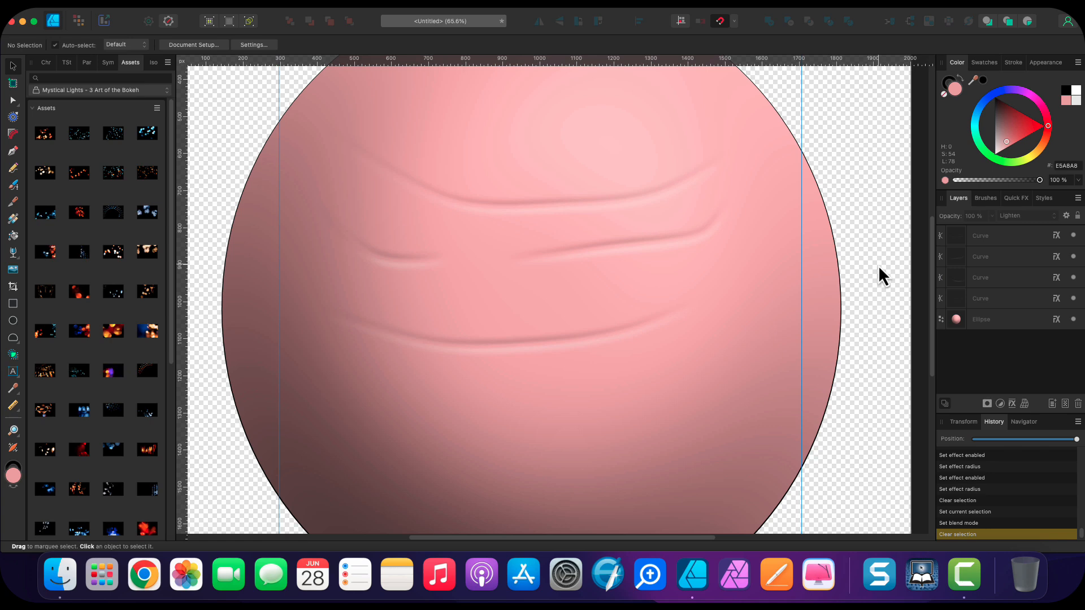
Restore the selection of the four curves and set their blend mode back to Normal
{"action": "key", "text": "cmd+z"}
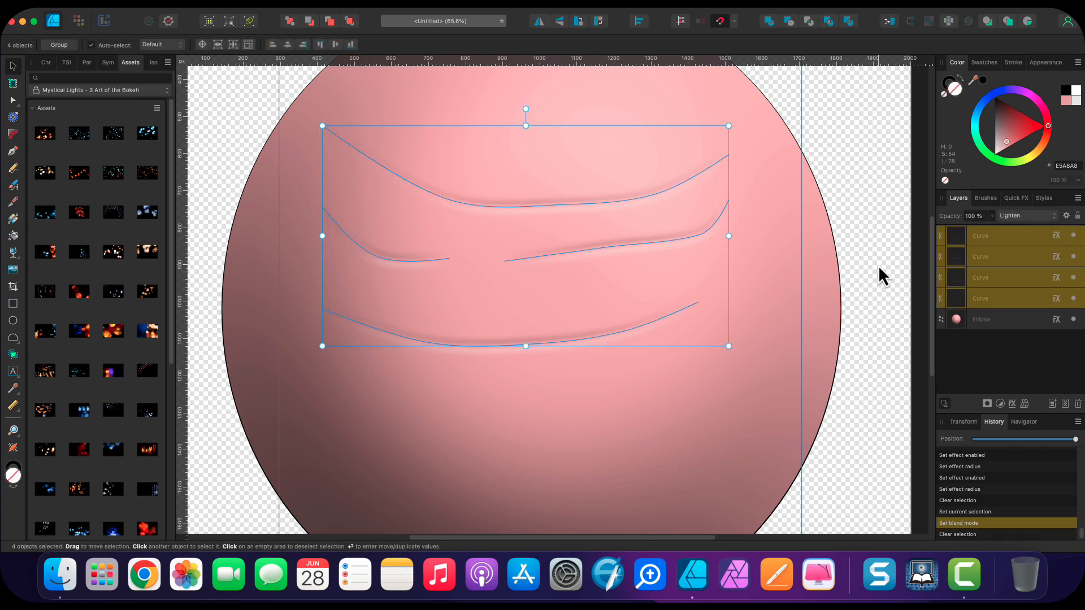
{"action": "left_click", "coordinate": [1019, 218]}
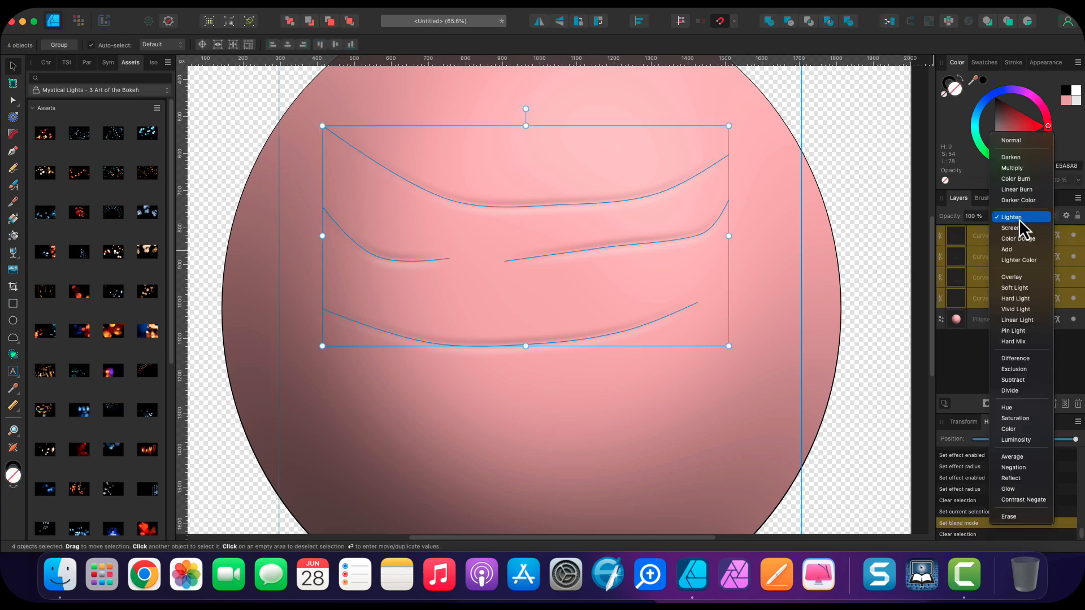
{"action": "left_click", "coordinate": [1033, 141]}
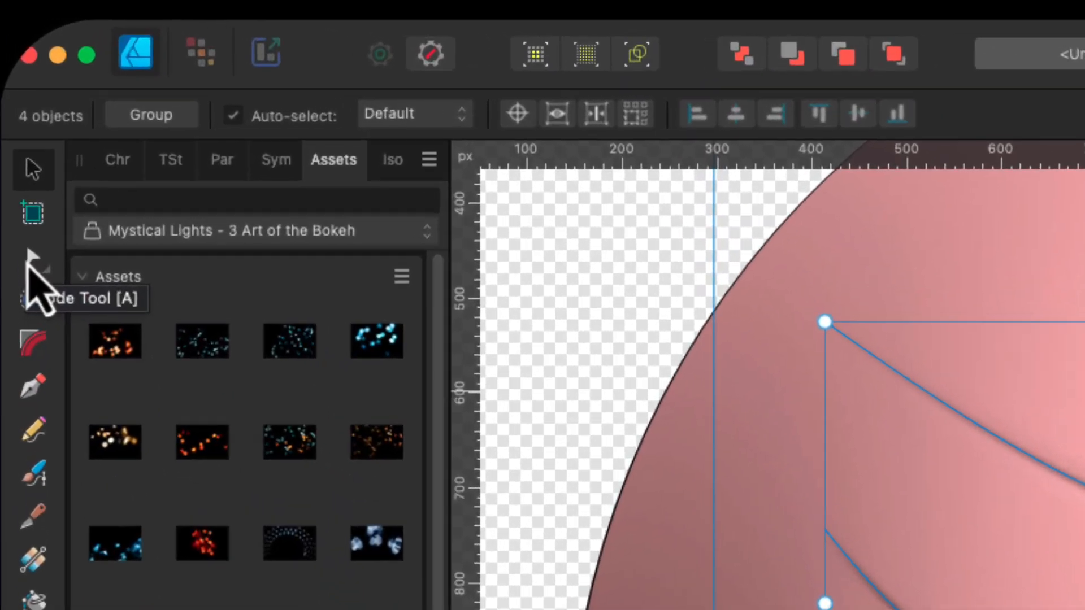
With the Node tool, reduce the stroke width of all four curves to 0.4 pt and deselect them
{"action": "left_click", "coordinate": [28, 260]}
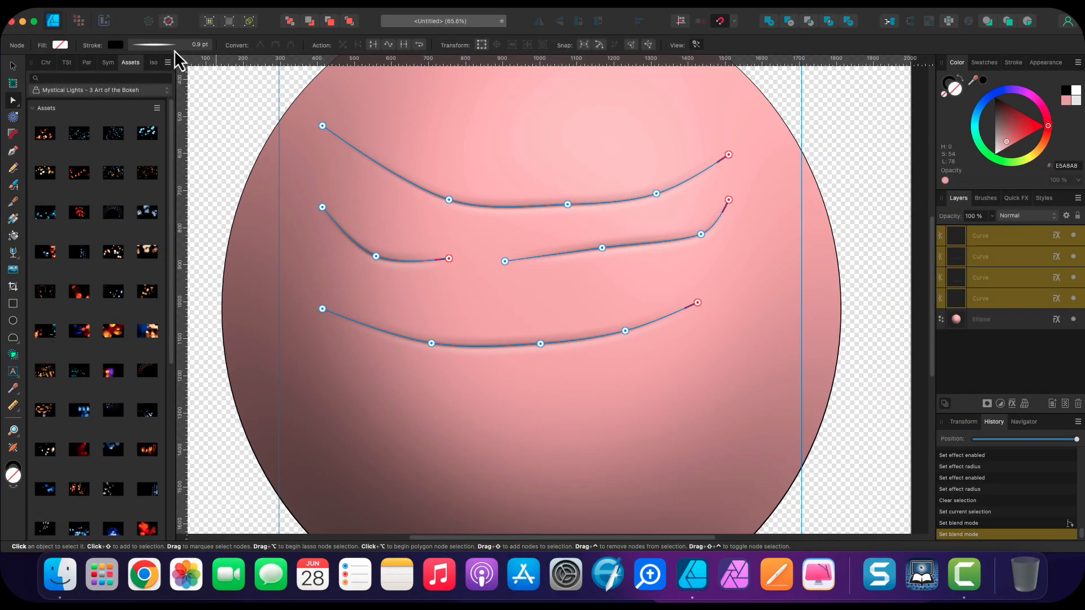
{"action": "left_click", "coordinate": [172, 46]}
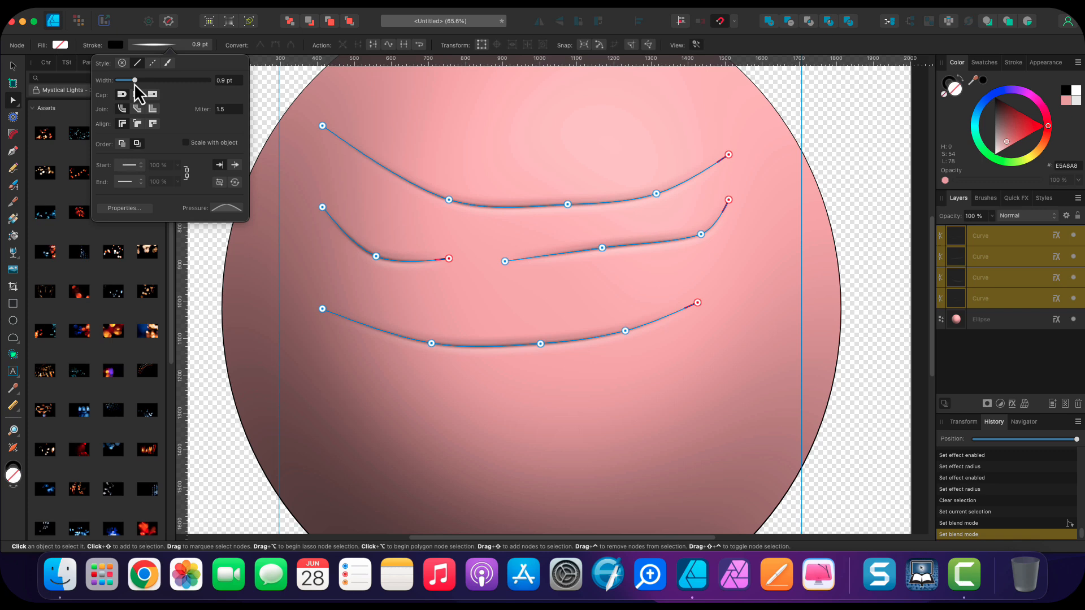
{"action": "left_click_drag", "start_coordinate": [135, 80], "coordinate": [117, 80]}
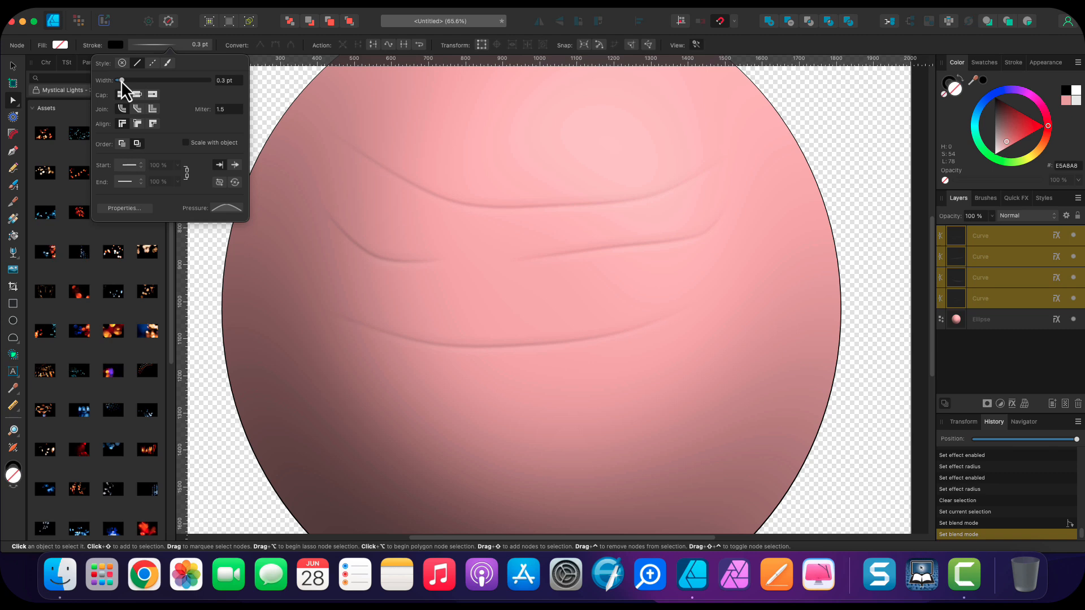
{"action": "mouse_move", "coordinate": [121, 80]}
{"action": "left_mouse_down"}
{"action": "mouse_move", "coordinate": [142, 82]}
{"action": "mouse_move", "coordinate": [129, 78]}
{"action": "left_mouse_up"}
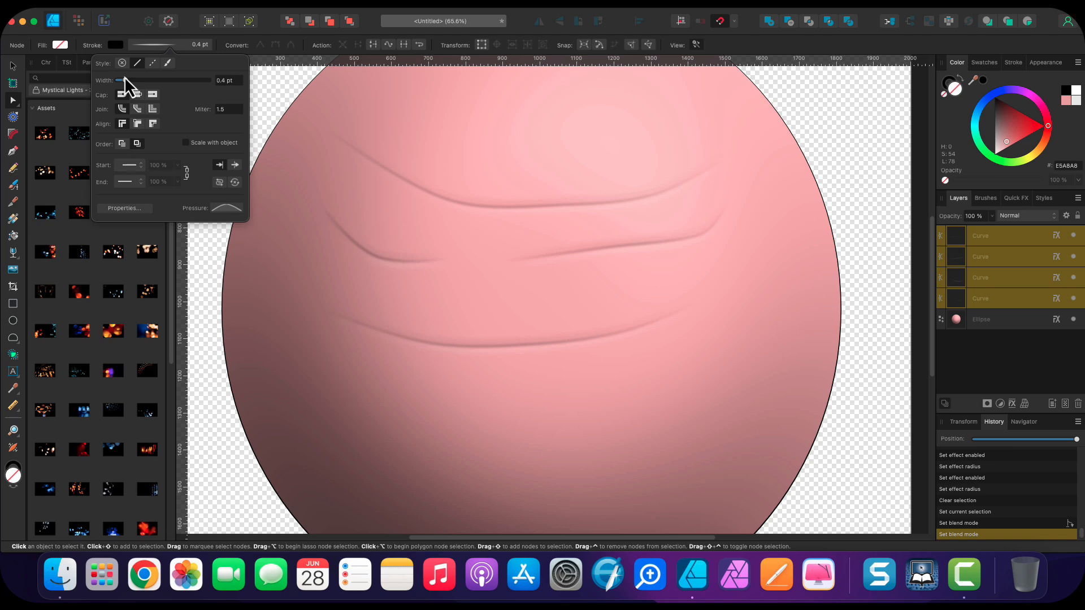
{"action": "left_click_drag", "start_coordinate": [124, 76], "coordinate": [124, 80]}
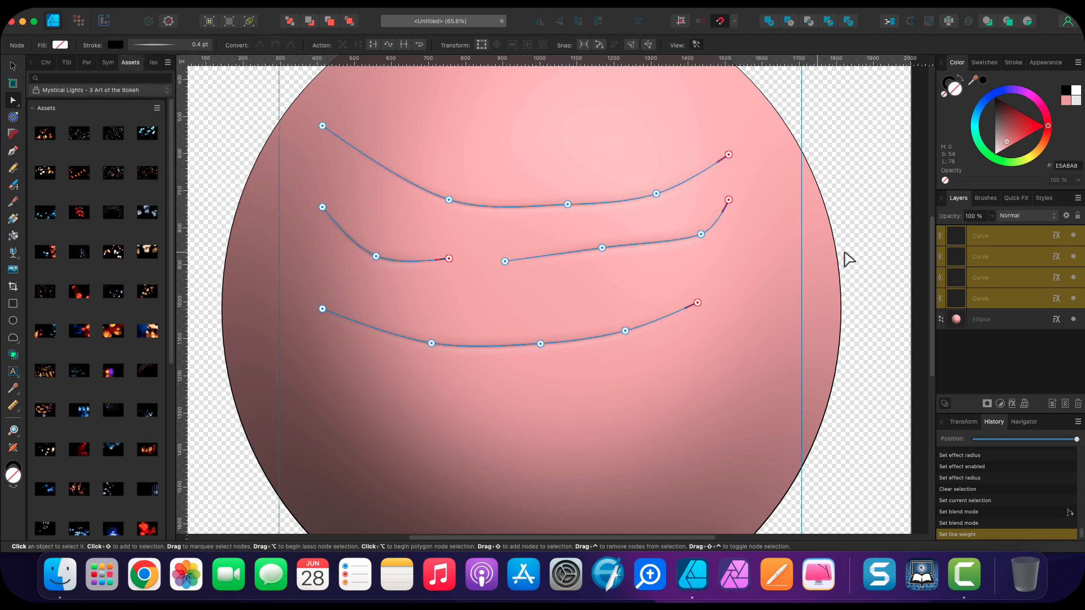
{"action": "left_click", "coordinate": [864, 213]}
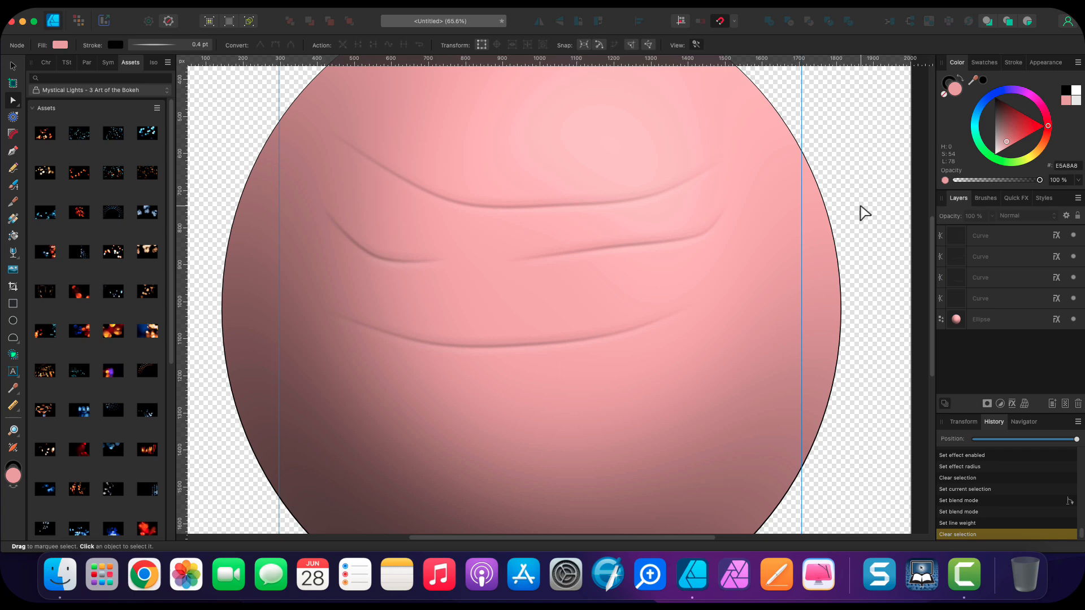